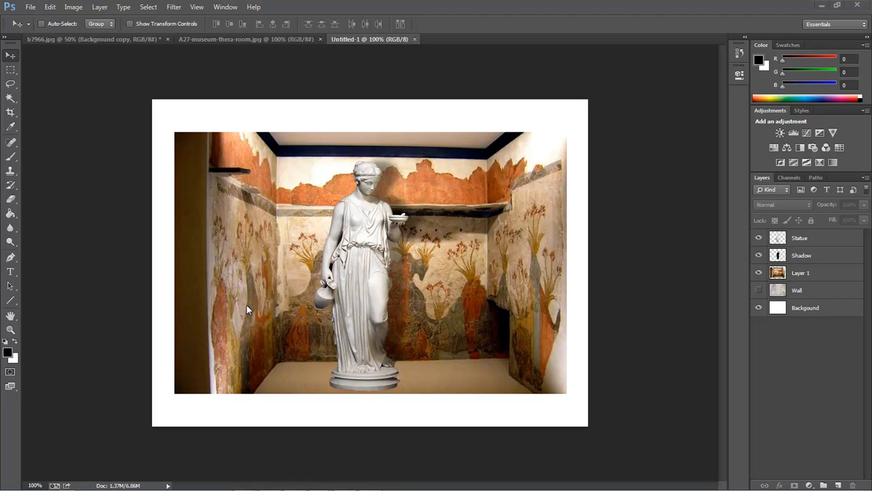
# - Toggle the Shadow layer's visibility in the finished example to compare the statue with and without its shadow
pyautogui.click(758, 255)
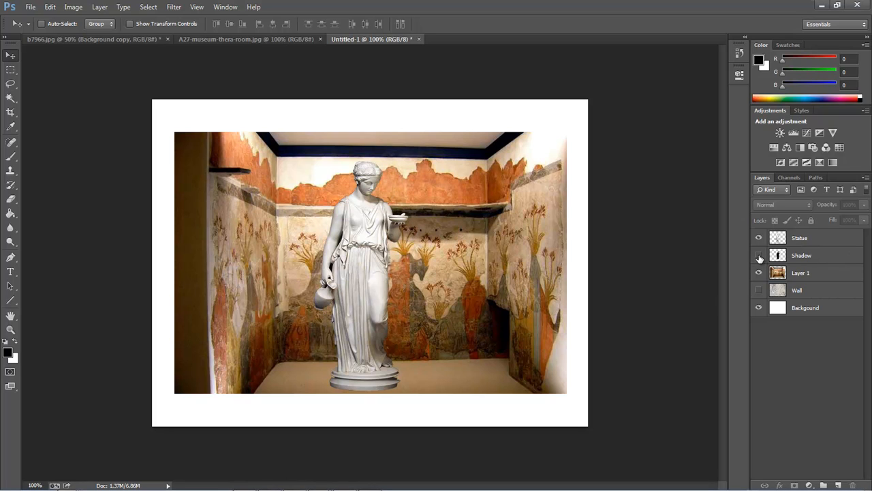
pyautogui.click(759, 255)
pyautogui.click(759, 256)
pyautogui.click(759, 256)
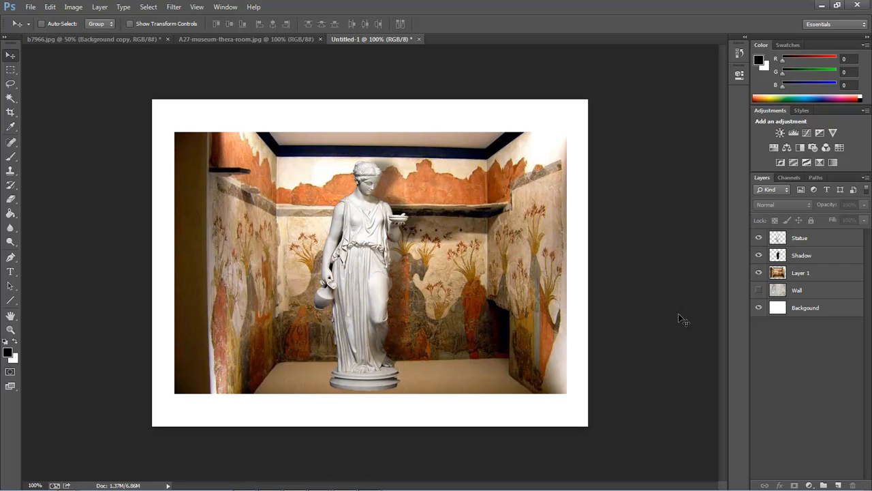
# - Create a new 800 x 600 pixel RGB document at 72 pixels/inch with a white background
pyautogui.hotkey('ctrl', 'n')
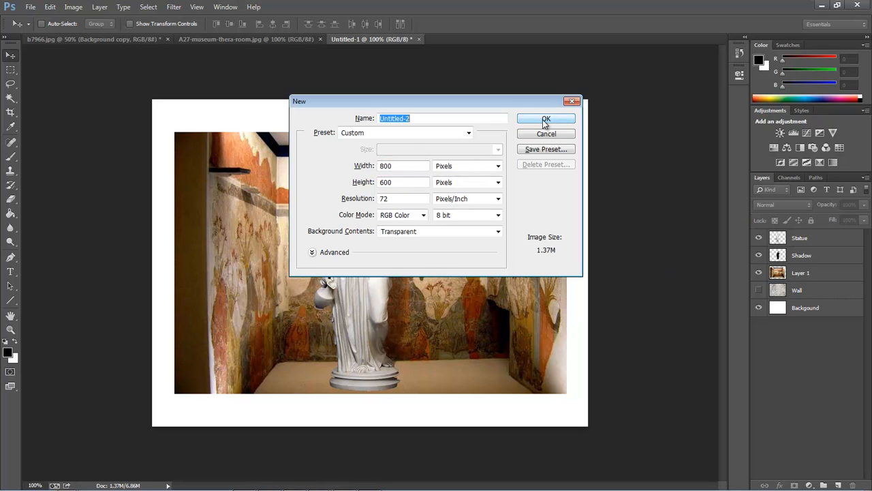
pyautogui.click(498, 231)
pyautogui.click(498, 231)
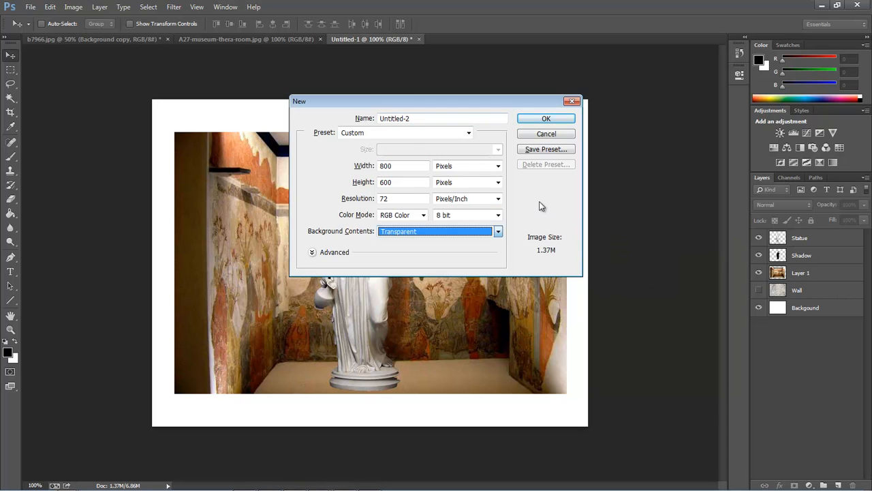
pyautogui.click(498, 231)
pyautogui.click(403, 242)
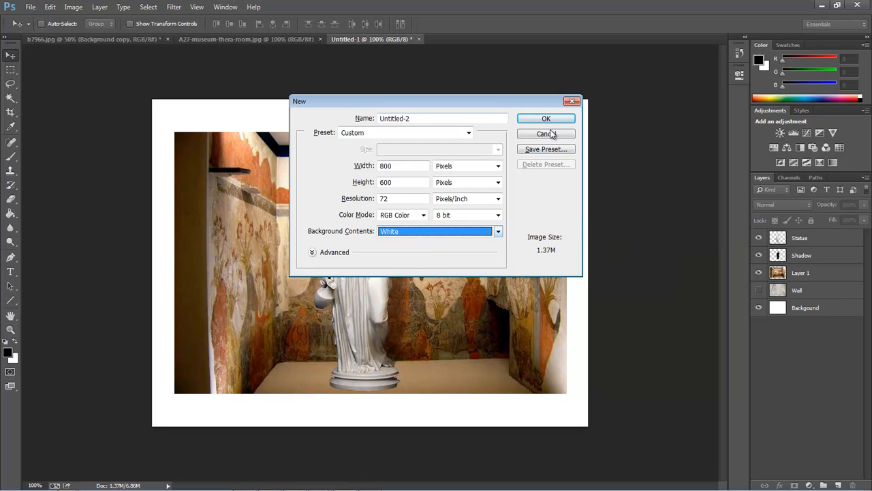
pyautogui.click(548, 119)
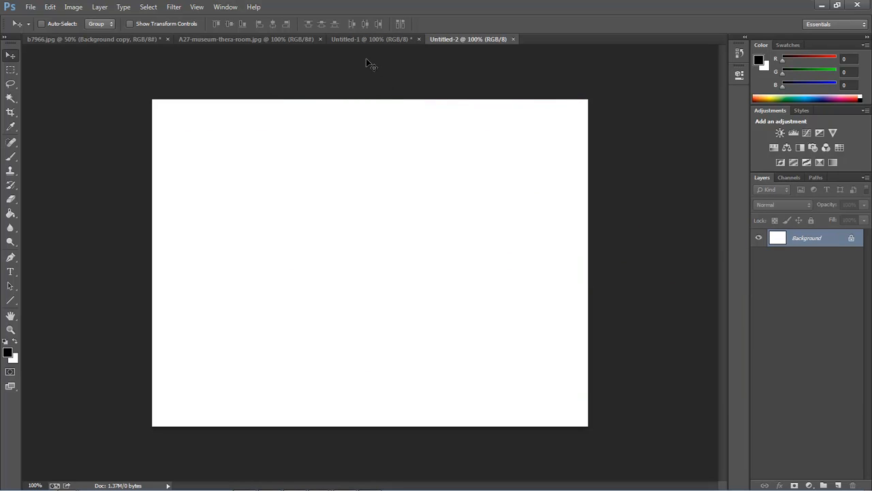
# - Copy the museum room picture and the cut-out statue from their open files into the blank document, with the statue above the room
pyautogui.click(76, 39)
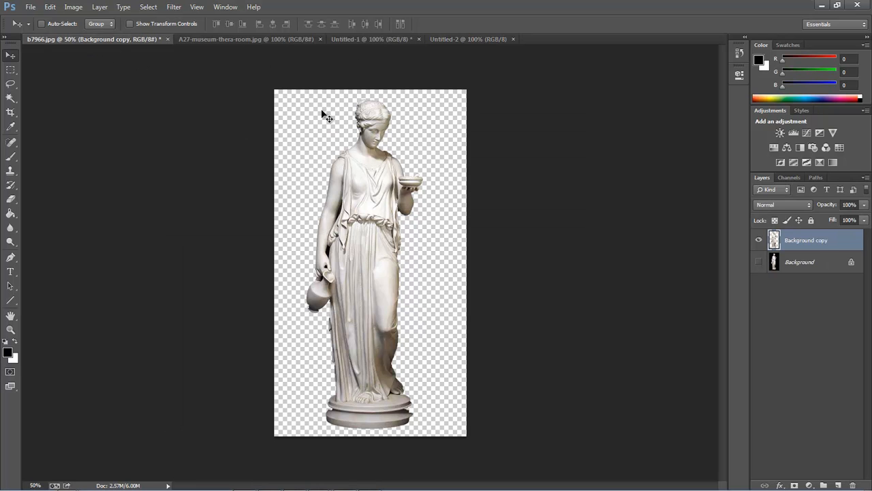
pyautogui.click(228, 39)
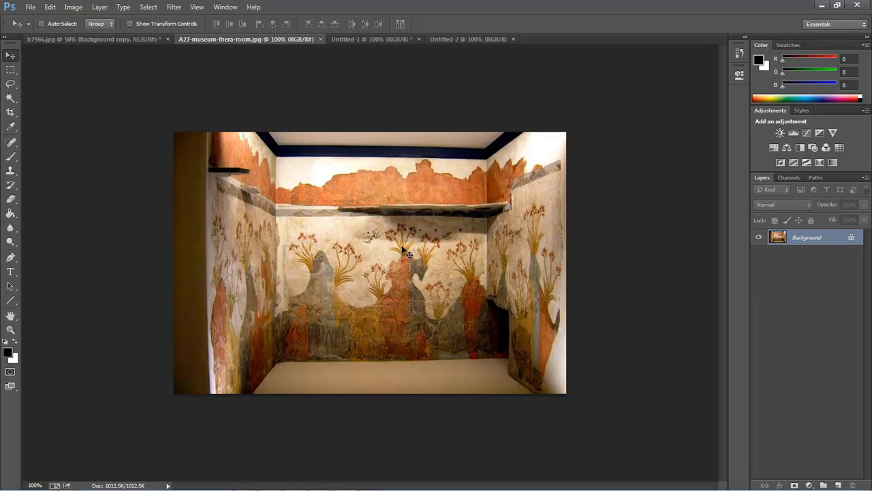
pyautogui.click(472, 39)
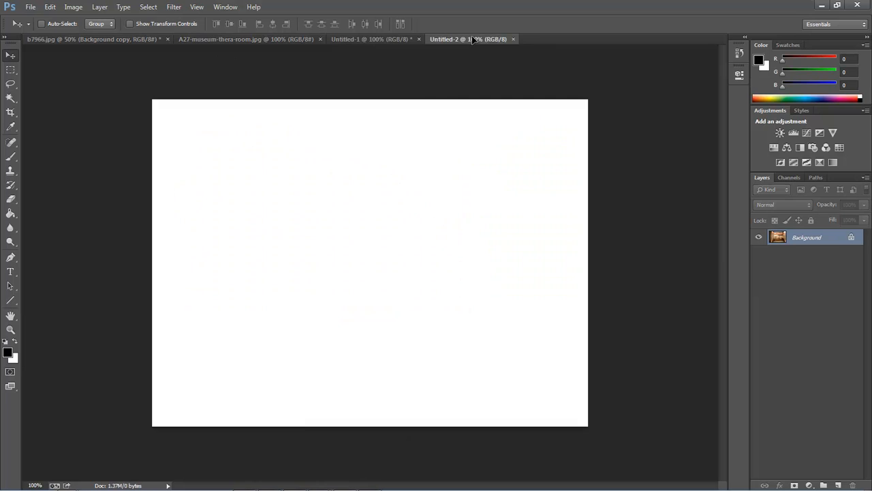
pyautogui.moveTo(471, 39); pyautogui.dragTo(416, 274)
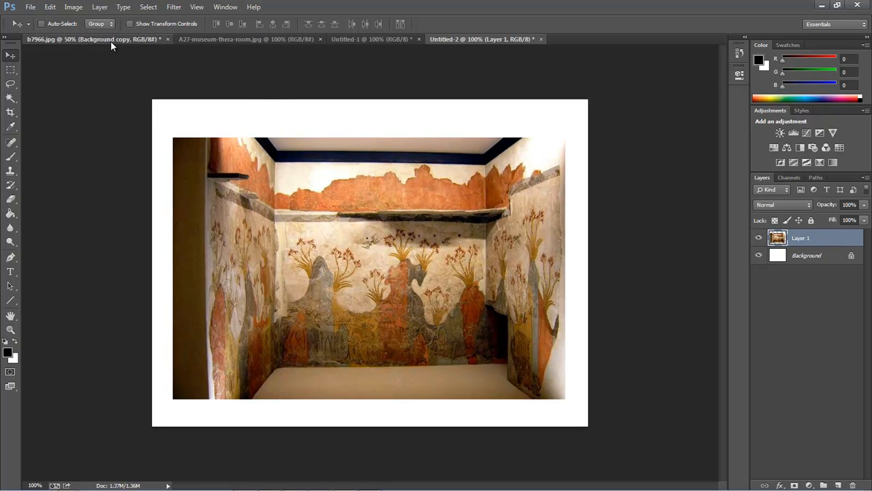
pyautogui.click(110, 41)
pyautogui.moveTo(363, 224); pyautogui.dragTo(395, 306)
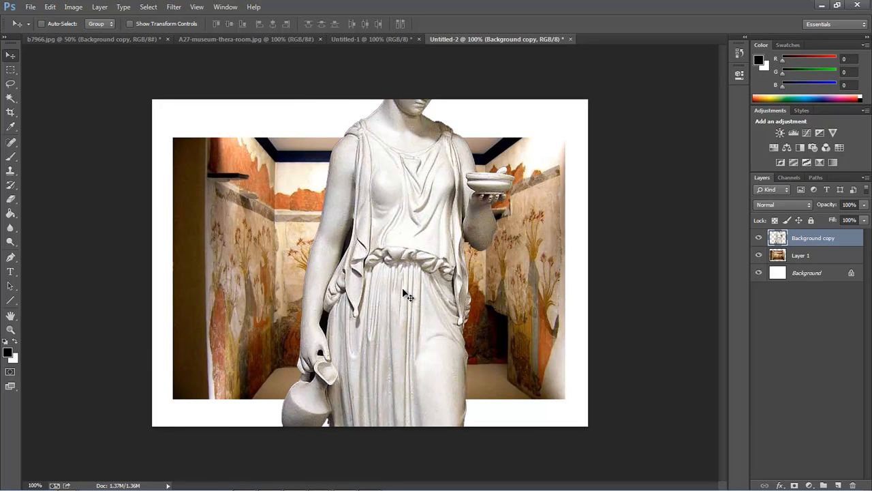
# - Scale the statue proportionally to about 35% and stand it on the floor in the middle of the room
pyautogui.click(73, 8)
pyautogui.moveTo(51, 8)
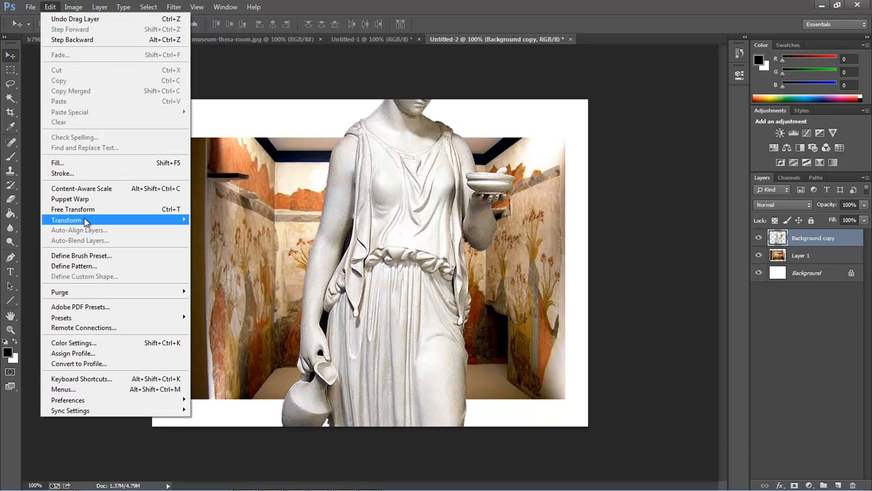
pyautogui.moveTo(88, 222)
pyautogui.click(220, 236)
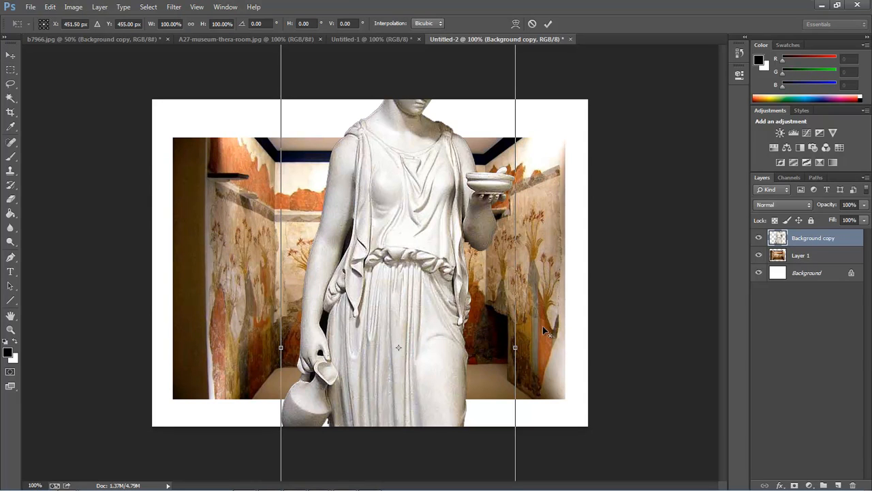
pyautogui.hotkey('ctrl', '-')
pyautogui.hotkey('ctrl', '-')
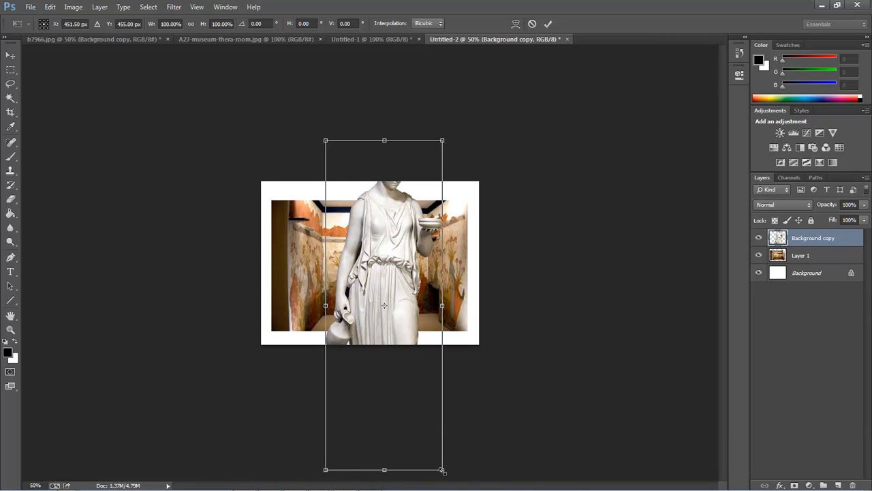
pyautogui.moveTo(443, 469); pyautogui.dragTo(366, 254)
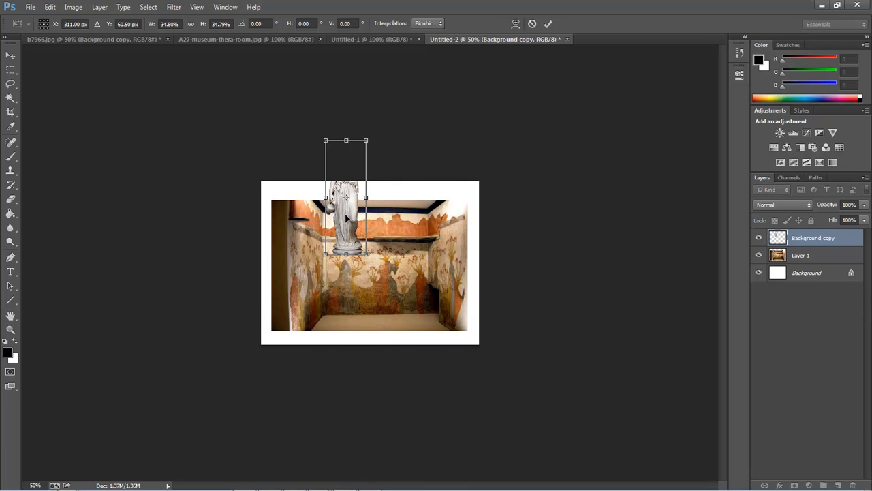
pyautogui.moveTo(347, 217); pyautogui.dragTo(369, 294)
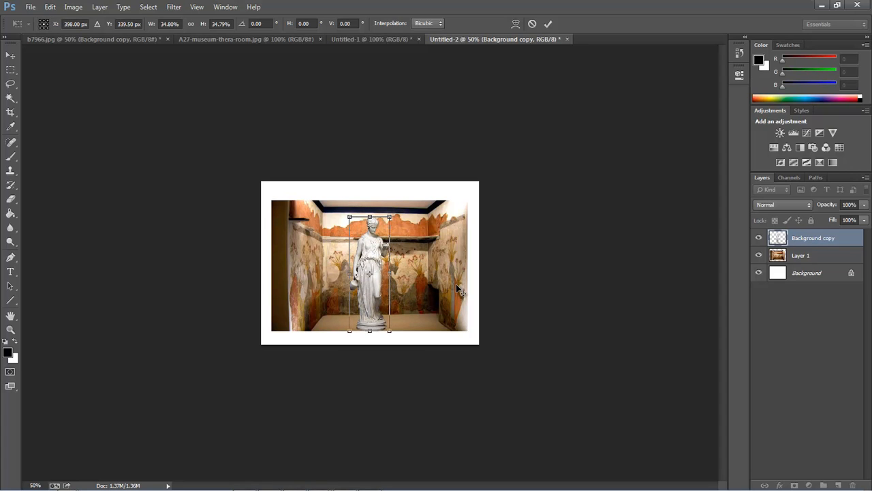
pyautogui.hotkey('ctrl', '+')
pyautogui.hotkey('ctrl', '+')
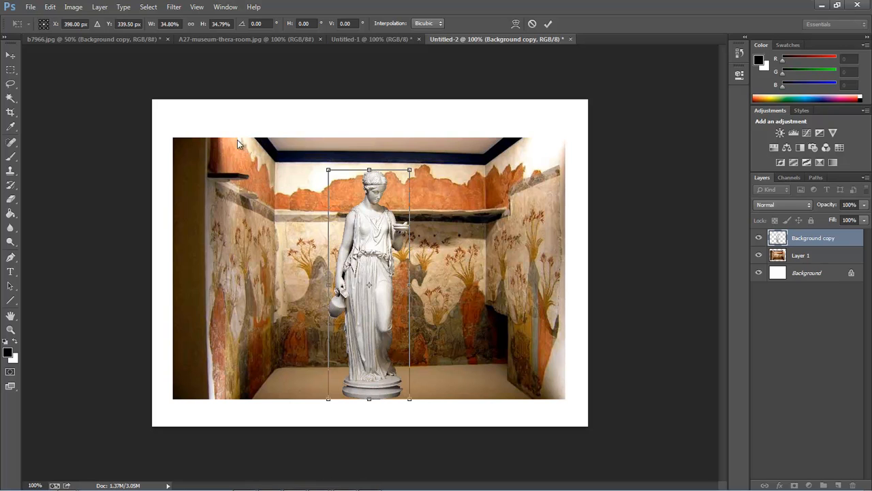
pyautogui.click(10, 55)
pyautogui.click(385, 196)
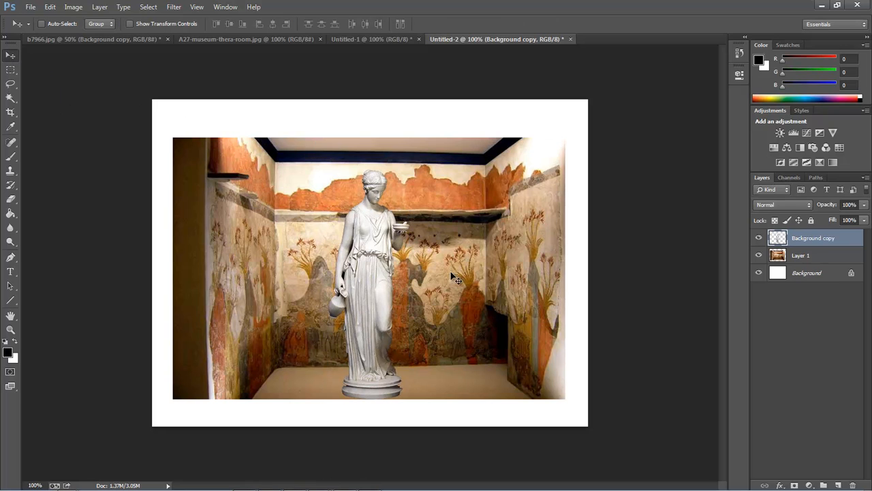
pyautogui.moveTo(378, 324); pyautogui.dragTo(379, 317)
# - Rename the room picture's layer as Room and the statue's layer as Statue
pyautogui.doubleClick(800, 255)
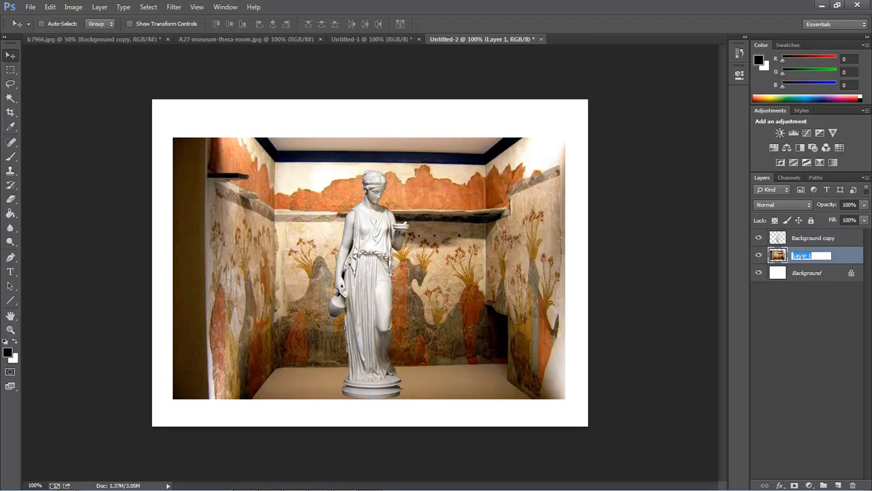
pyautogui.write('Room')
pyautogui.press('Return')
pyautogui.doubleClick(811, 238)
pyautogui.write('Statue')
pyautogui.press('Return')
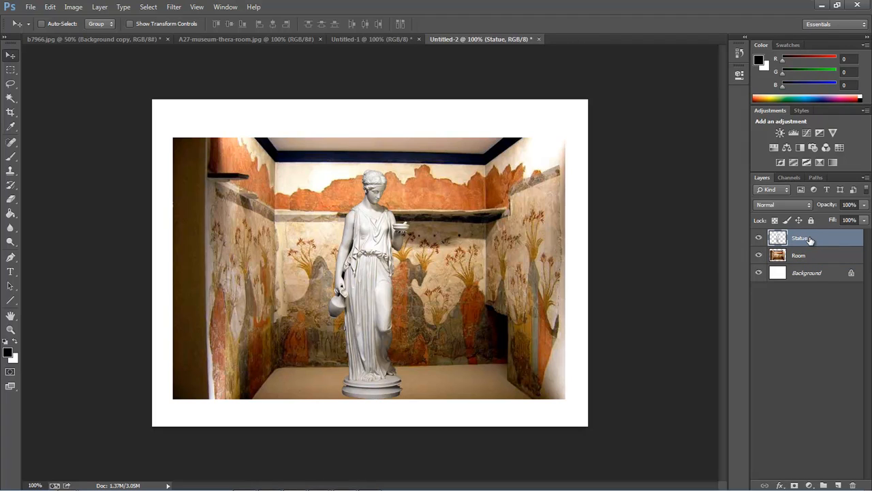
# - Duplicate the Statue layer as a black silhouette named Shadow and place it directly below the Statue layer
pyautogui.moveTo(801, 237); pyautogui.dragTo(838, 485)
pyautogui.doubleClick(796, 238)
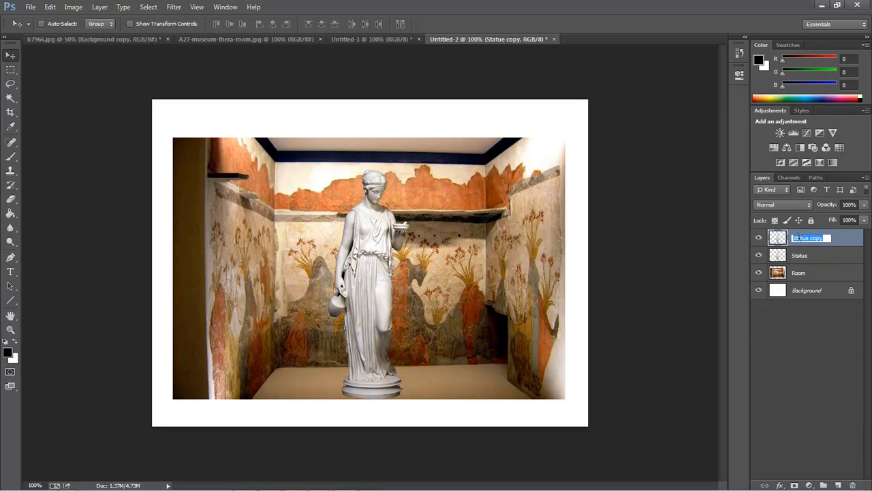
pyautogui.write('Shadow')
pyautogui.press('Return')
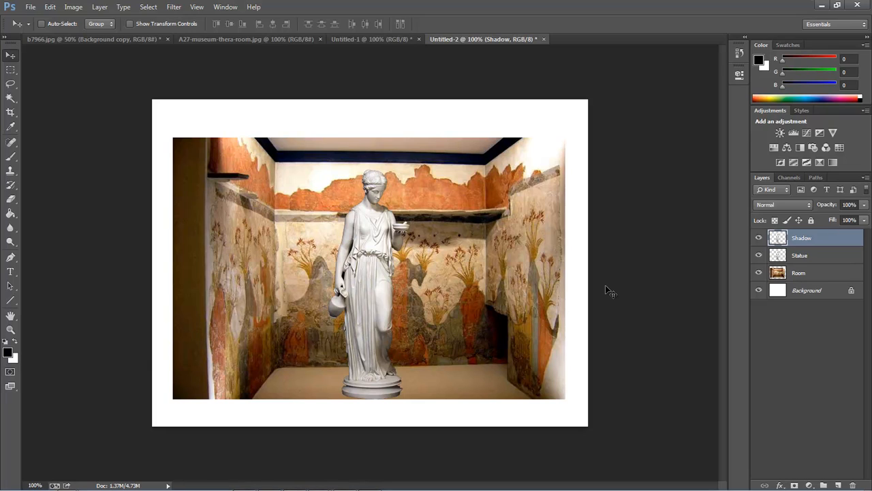
pyautogui.moveTo(802, 238); pyautogui.dragTo(800, 259)
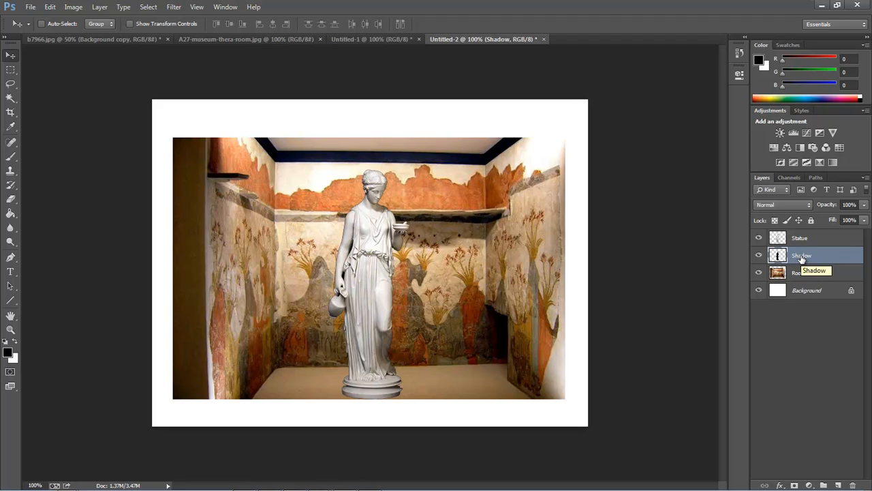
# - Nudge the Shadow layer about 11 pixels to the right so it shows behind the statue
pyautogui.press('Right')
pyautogui.press('Right')
pyautogui.press('Right')
pyautogui.press('Right')
pyautogui.press('Right')
pyautogui.press('Right')
pyautogui.press('Right')
pyautogui.press('Right')
pyautogui.press('Right')
pyautogui.press('Right')
pyautogui.press('Right')
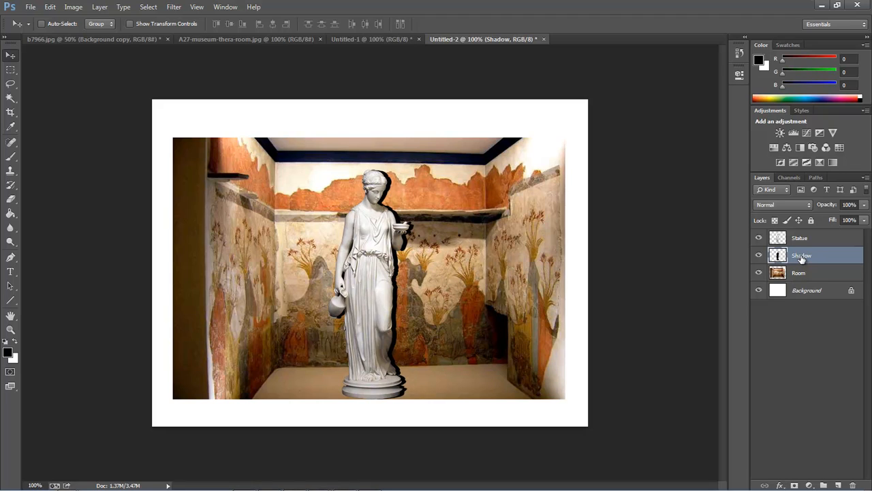
# - Reduce the Shadow layer's opacity to 30% and nudge the layer up by about 2 pixels
pyautogui.moveTo(864, 205); pyautogui.dragTo(829, 218)
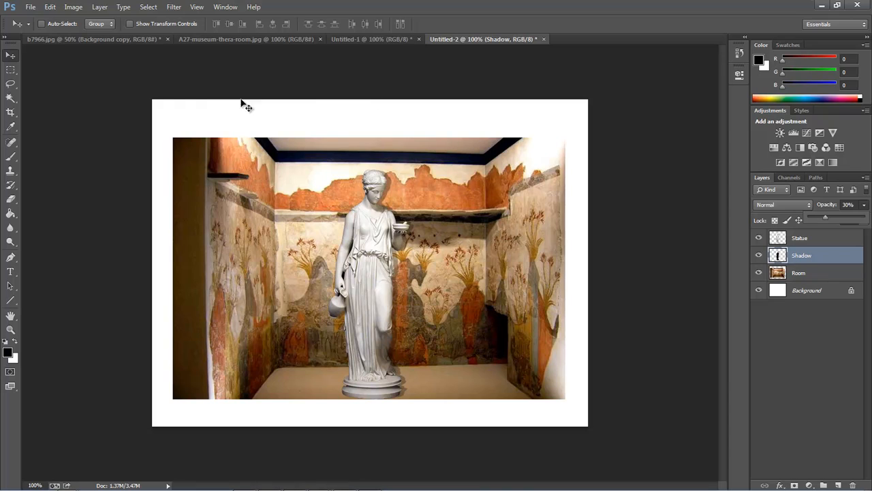
pyautogui.click(805, 297)
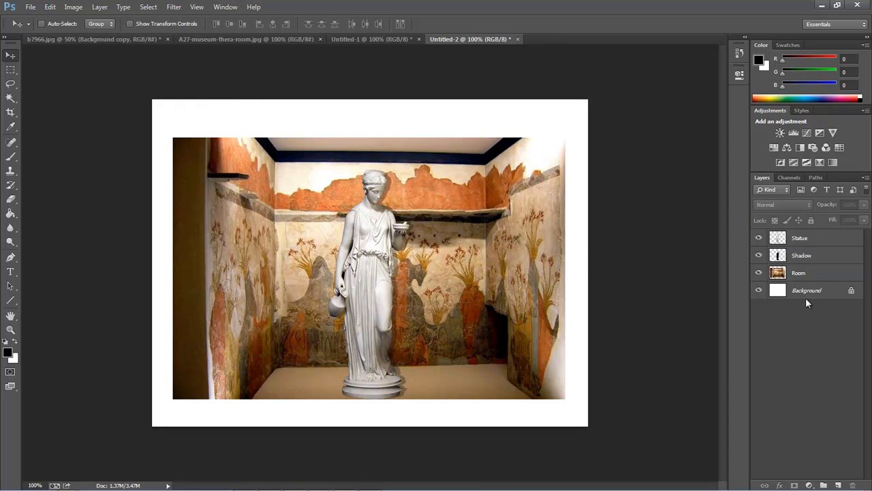
pyautogui.click(800, 255)
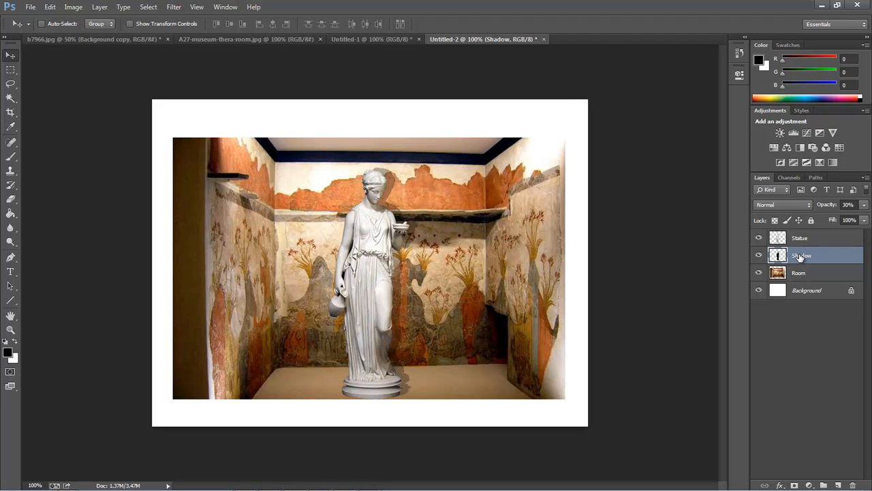
pyautogui.press('Up')
pyautogui.press('Up')
# - Erase the part of the shadow that falls on the floor beside the statue's base with the Eraser tool
pyautogui.click(12, 199)
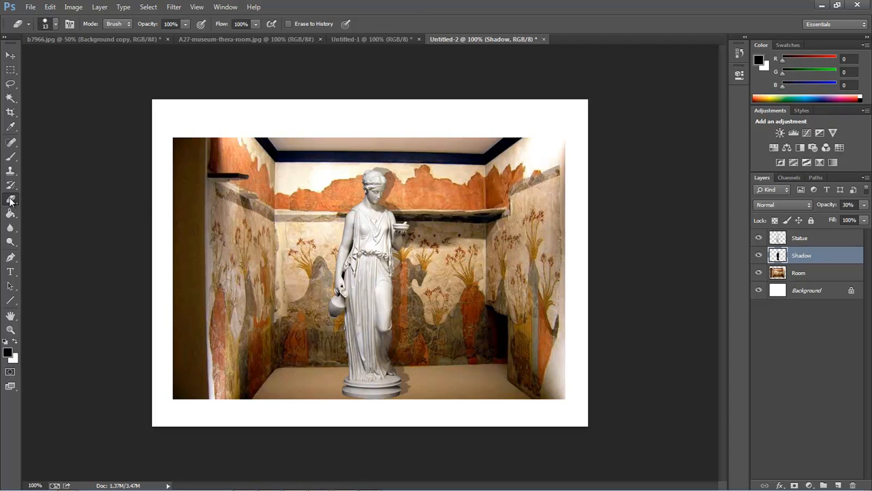
pyautogui.rightClick(11, 201)
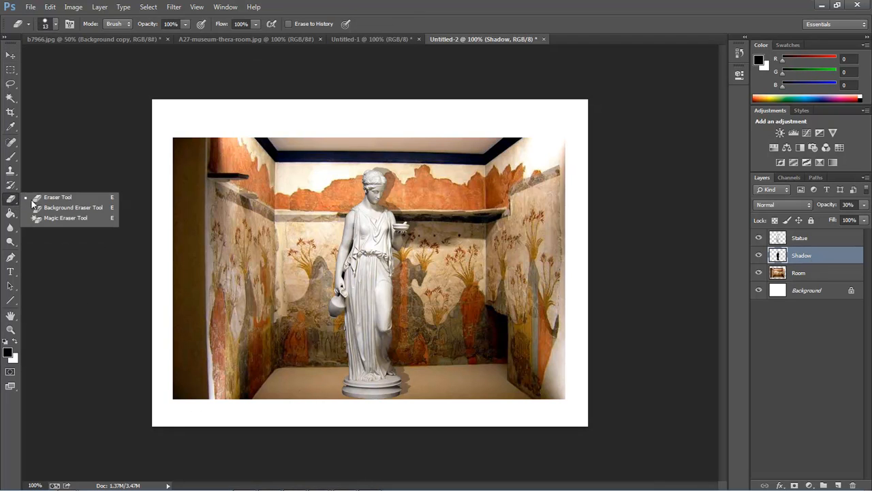
pyautogui.click(76, 197)
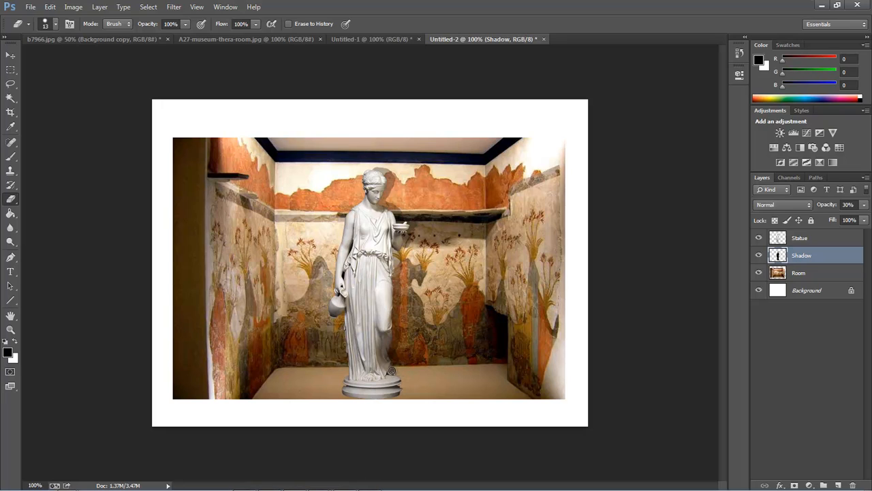
pyautogui.moveTo(389, 374)
pyautogui.mouseDown()
pyautogui.moveTo(368, 372)
pyautogui.moveTo(391, 376)
pyautogui.mouseUp()
pyautogui.click(16, 58)
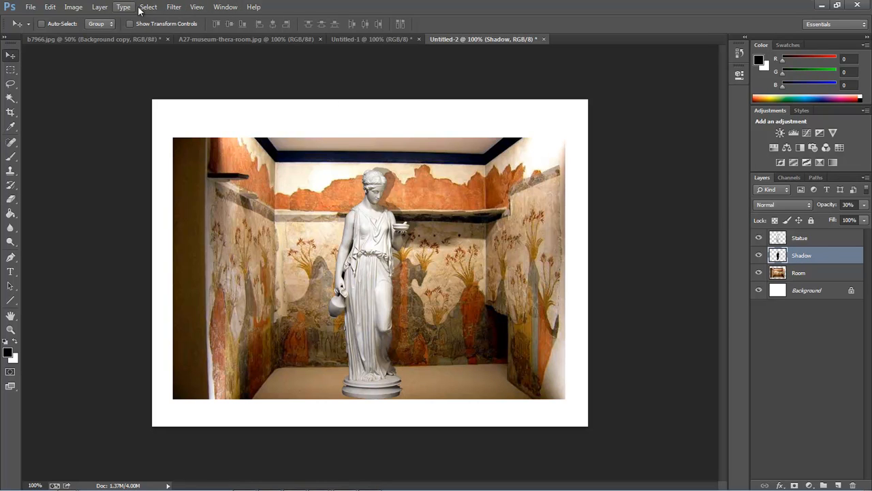
# - Soften the Shadow layer with a Gaussian Blur of 3 pixels radius
pyautogui.click(174, 7)
pyautogui.moveTo(246, 130)
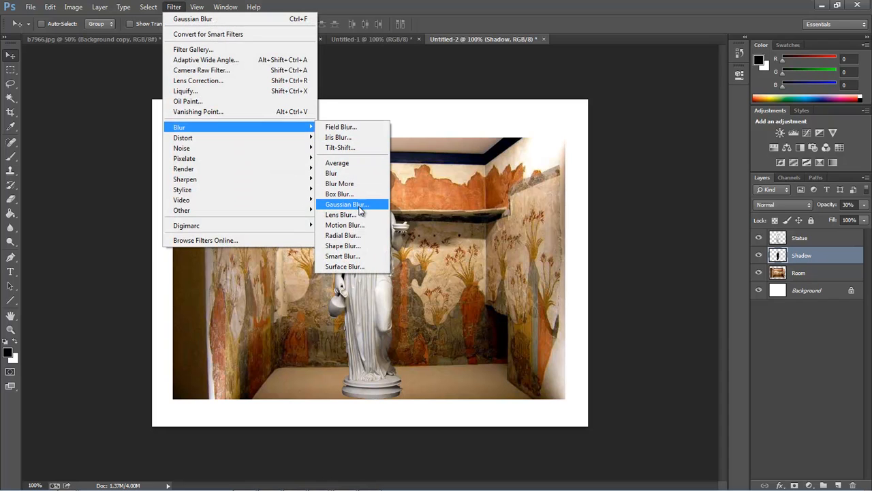
pyautogui.click(359, 212)
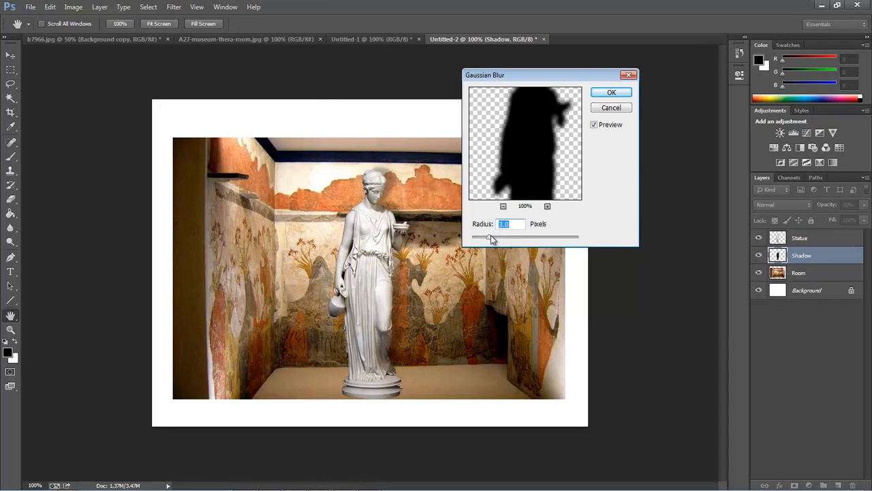
pyautogui.moveTo(492, 238); pyautogui.dragTo(454, 227)
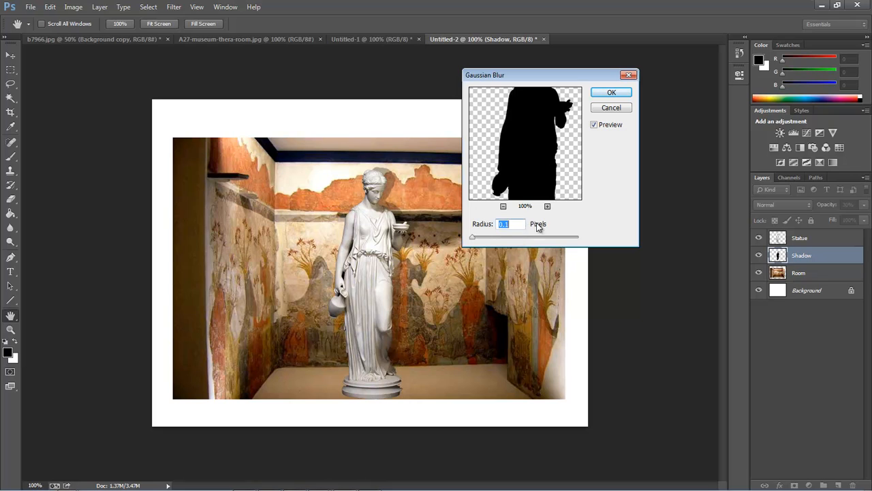
pyautogui.write('3')
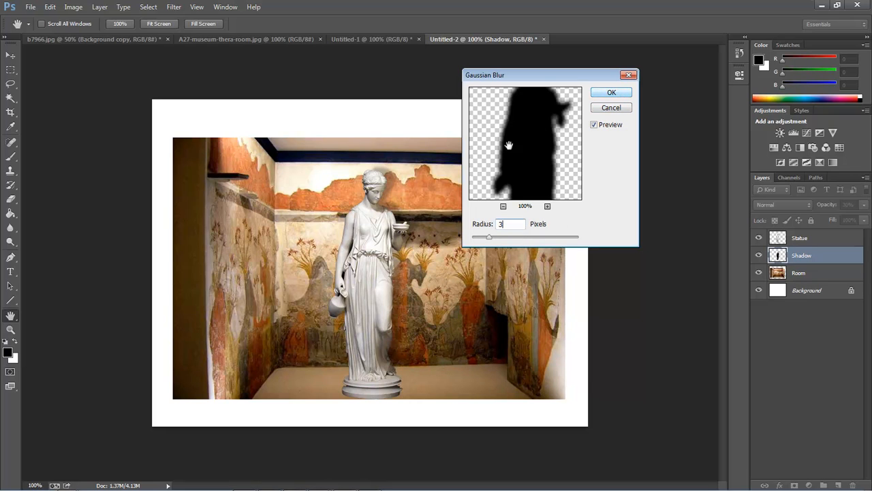
pyautogui.click(611, 92)
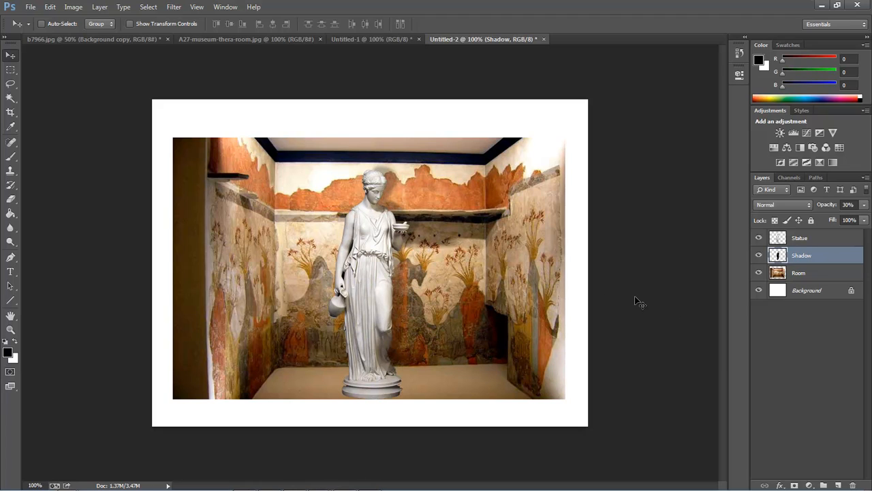
# - Switch the blurred Shadow layer off and on to compare the statue with and without it
pyautogui.click(759, 255)
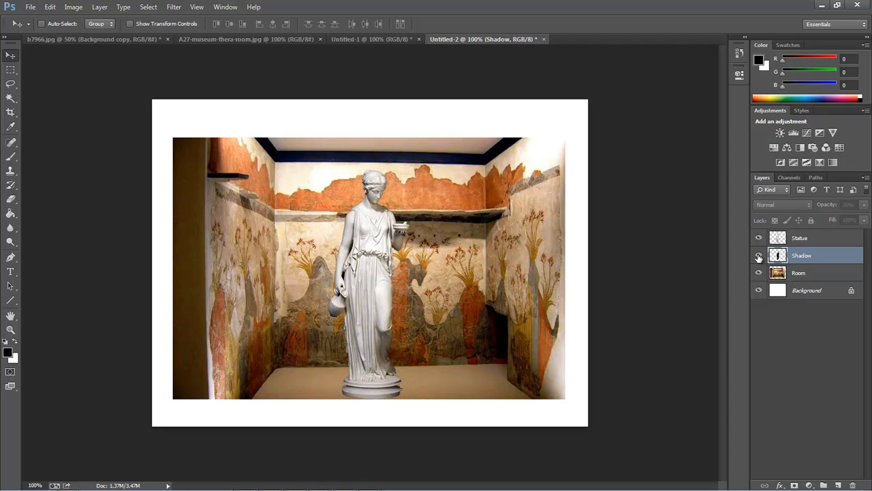
pyautogui.click(759, 256)
pyautogui.click(758, 257)
pyautogui.click(759, 256)
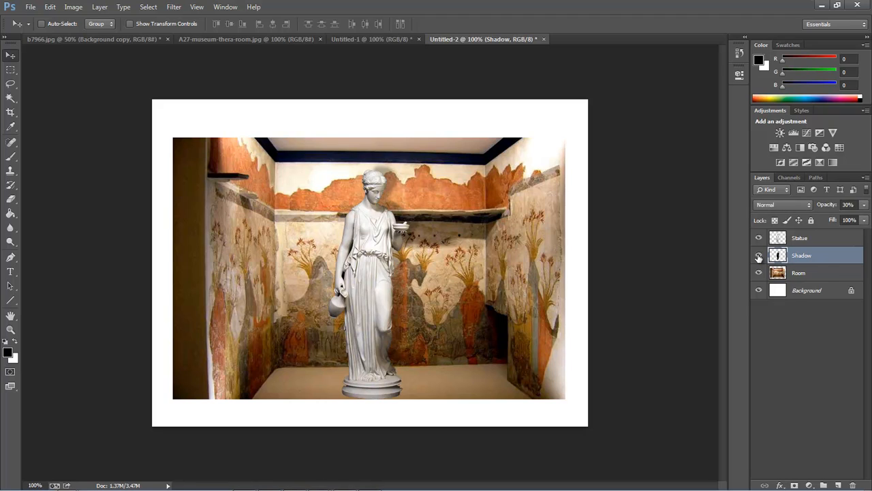